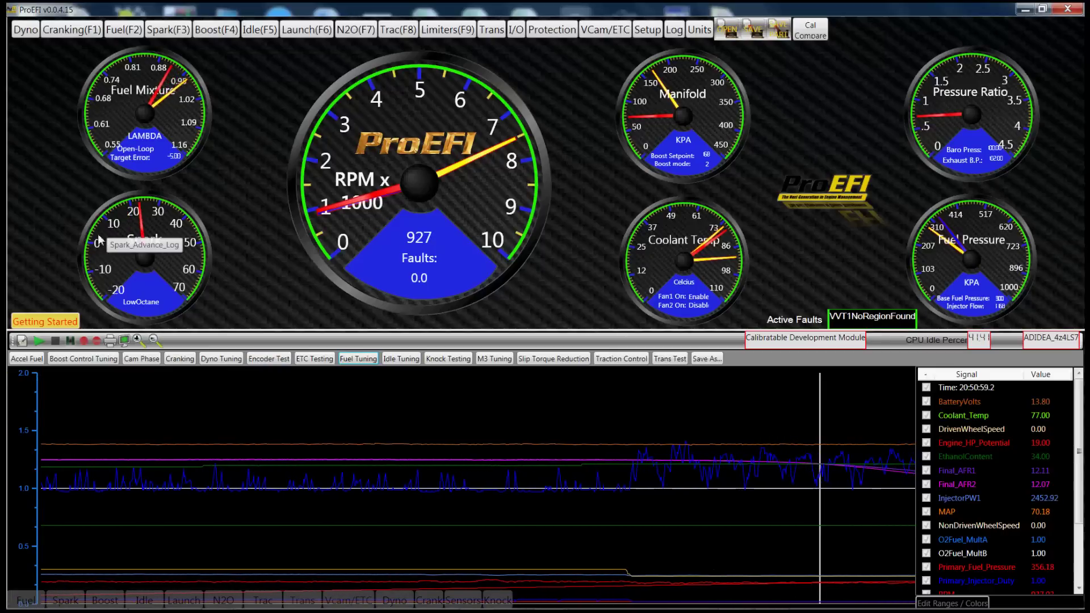
Open Getting_Started.pdf from the Getting Started button on the ProEFI dashboard
left_click(58, 327)
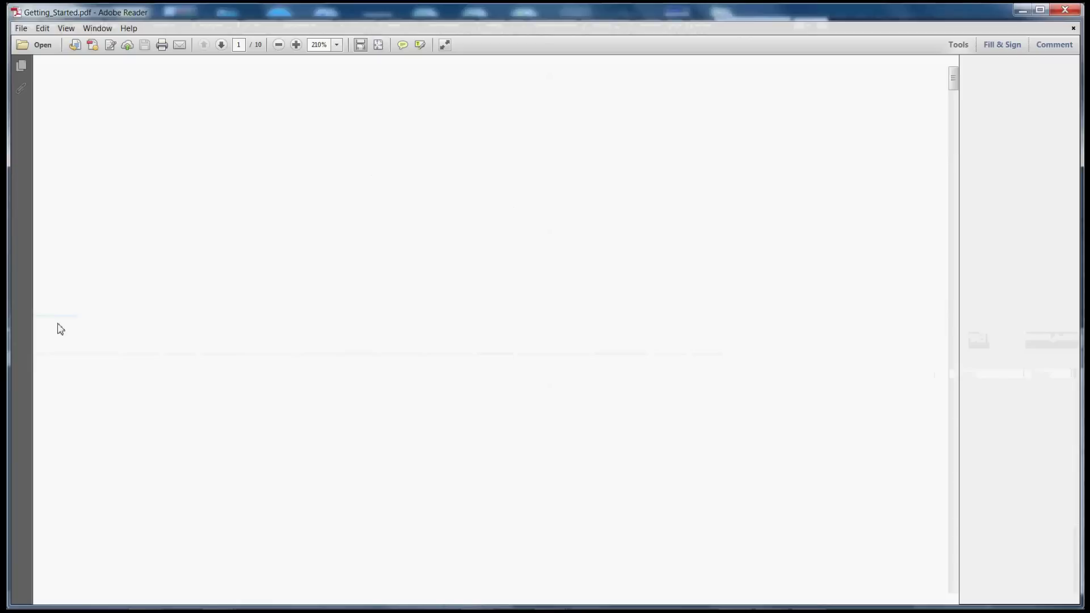
Page down through the guide to the Basic Setup load type notes on page 2, then close Reader
left_click(954, 163)
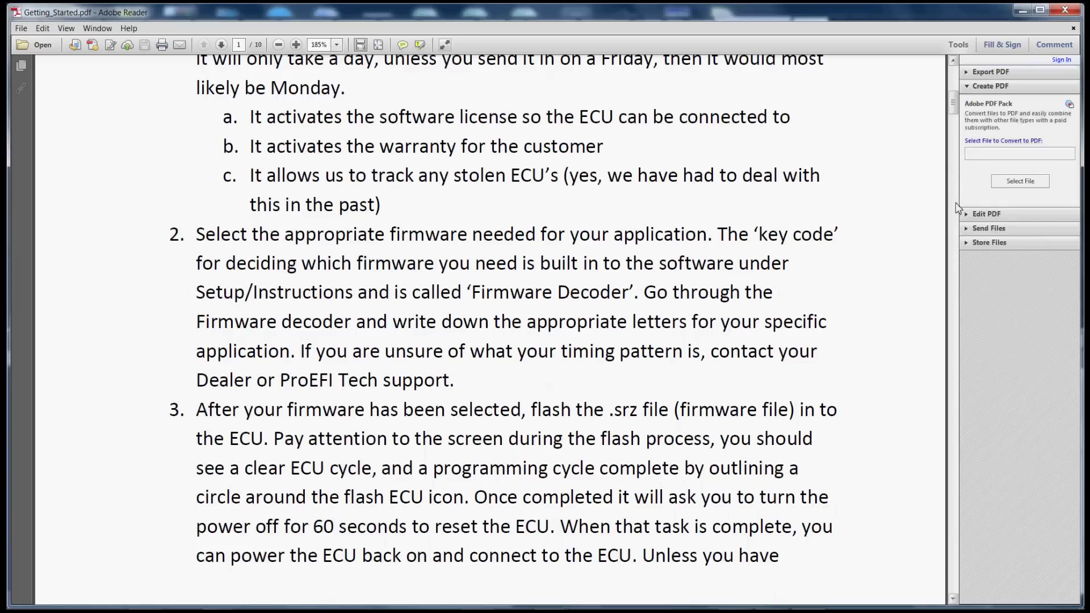
left_click(957, 329)
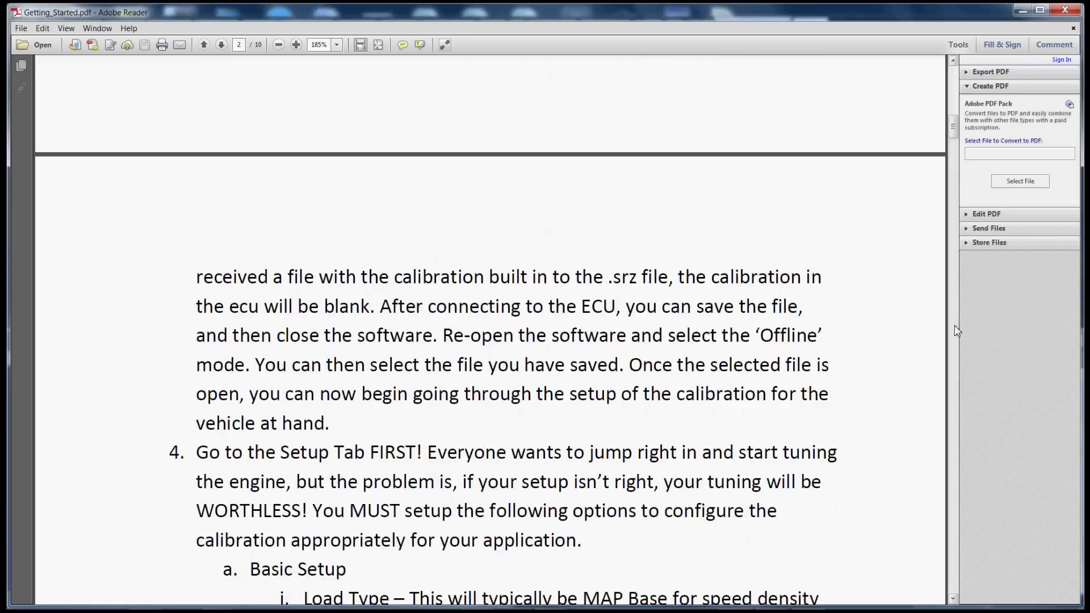
left_click(955, 359)
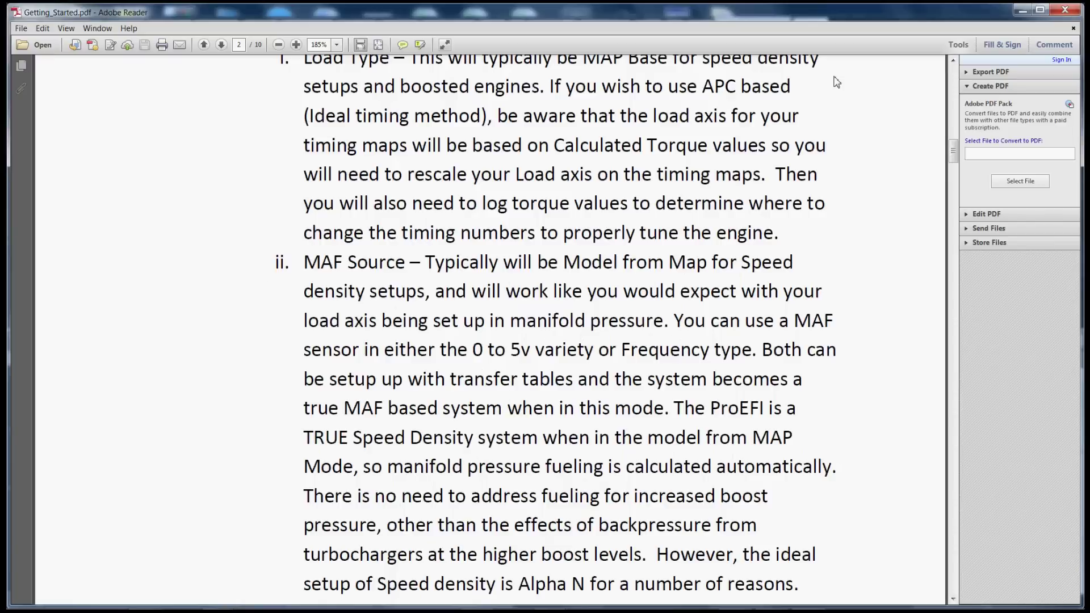
left_click(1057, 11)
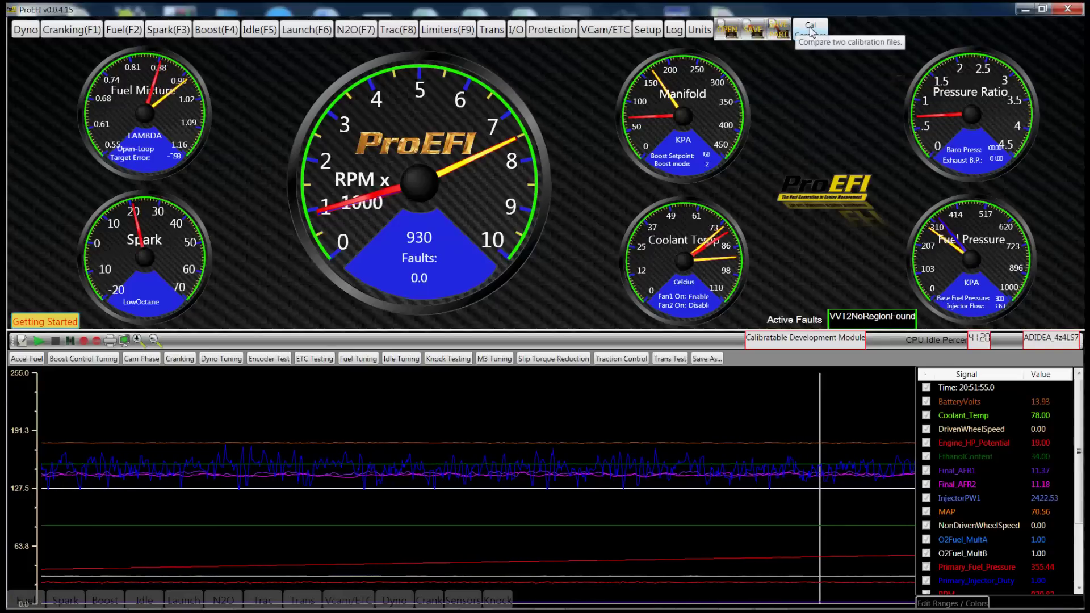
Start a Save Partial CAL and tick the Boost Control category in Please Select Signals
left_click(780, 33)
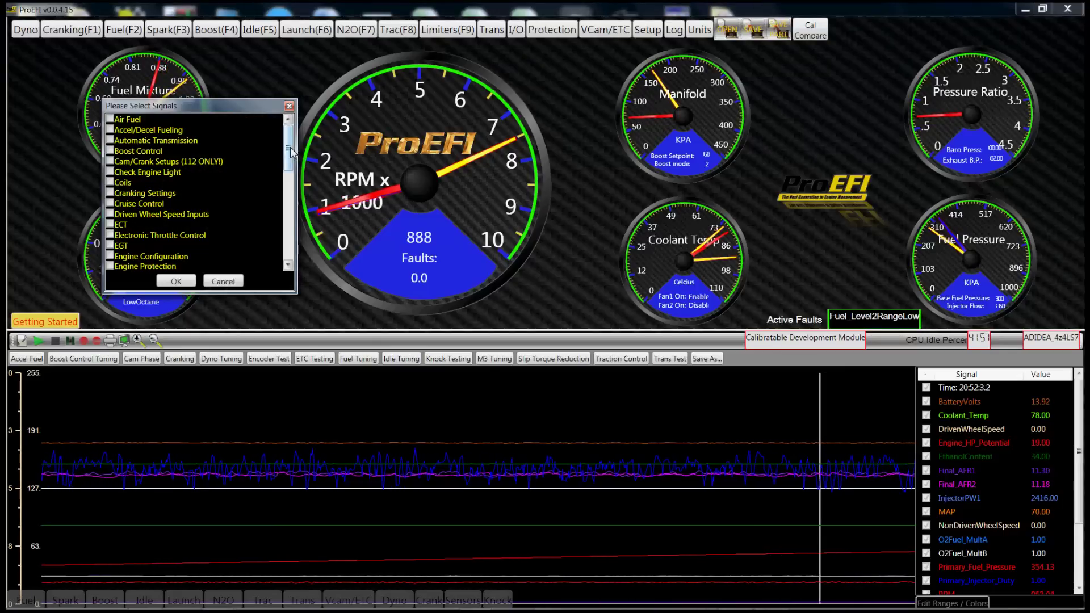
left_click(110, 150)
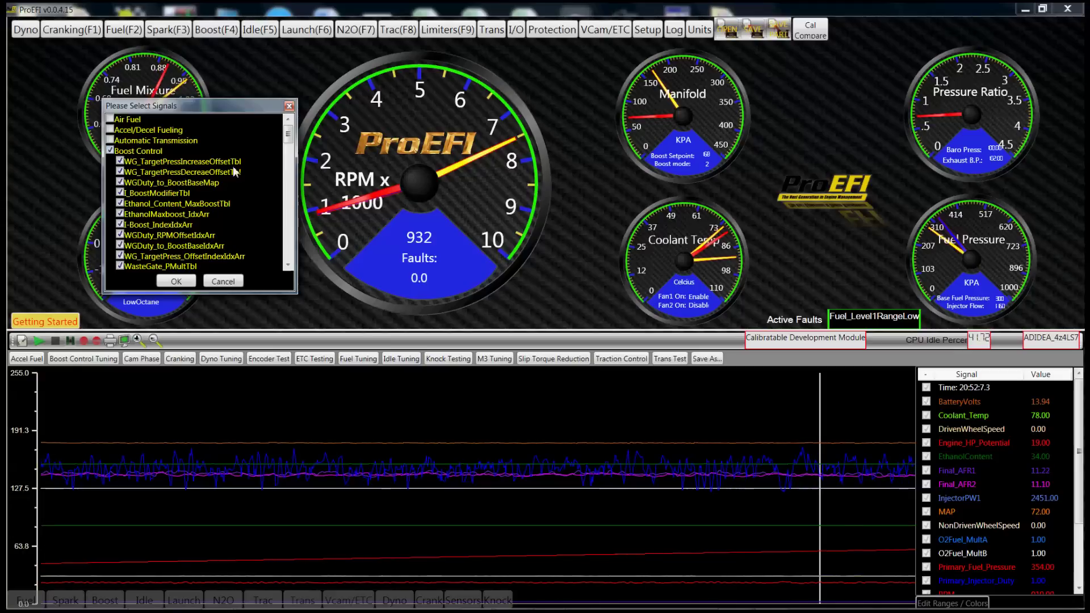
Scroll through the checked Boost Control signals, then cancel the partial save
mouse_move(289, 136)
left_mouse_down()
mouse_move(295, 180)
mouse_move(288, 154)
left_mouse_up()
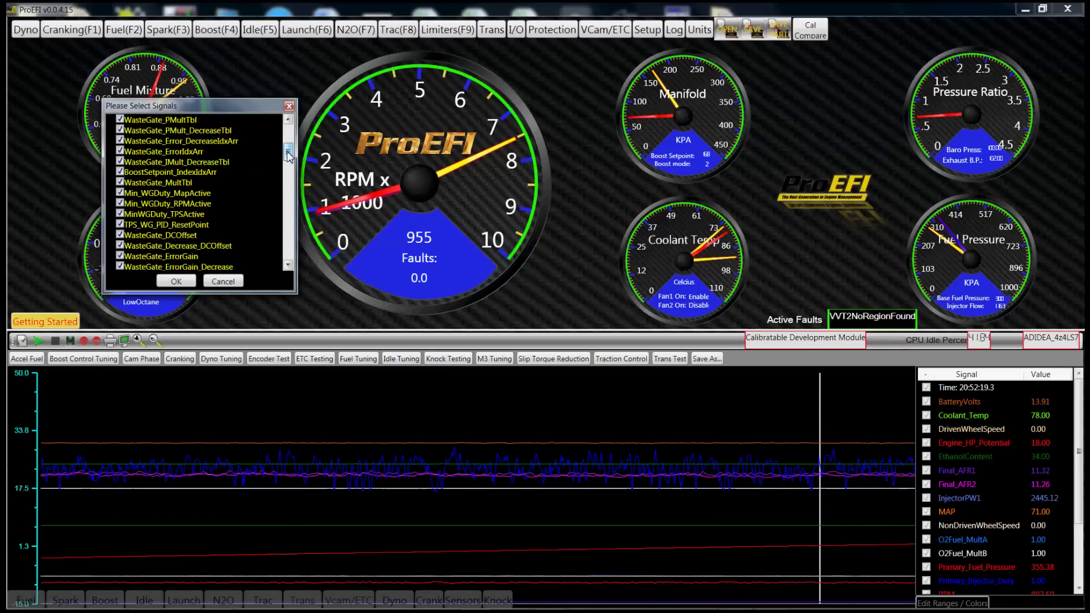
scroll(288, 155, "up", 2)
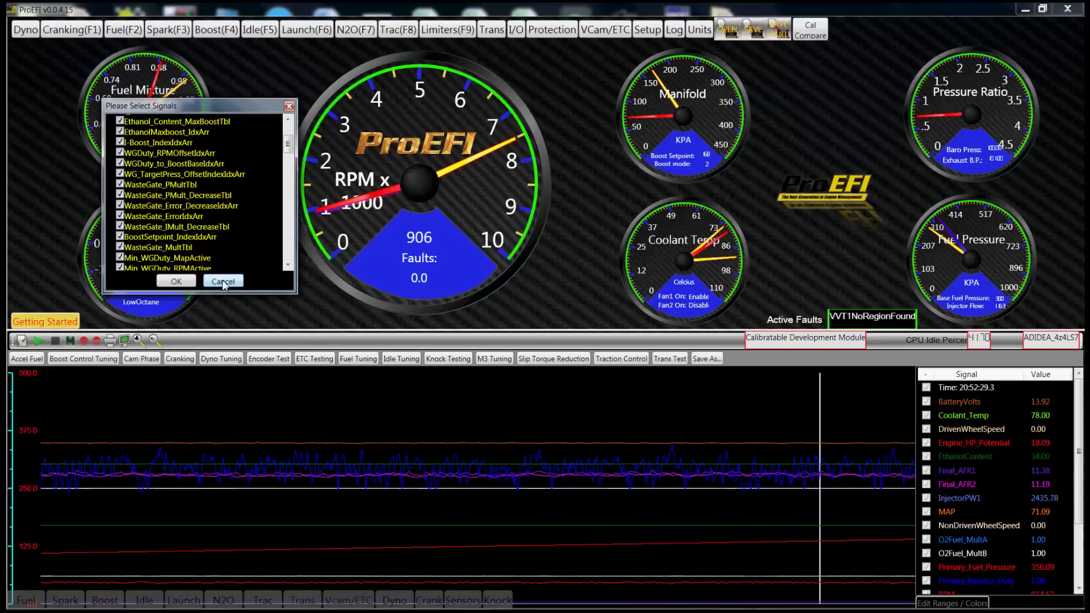
left_click(224, 283)
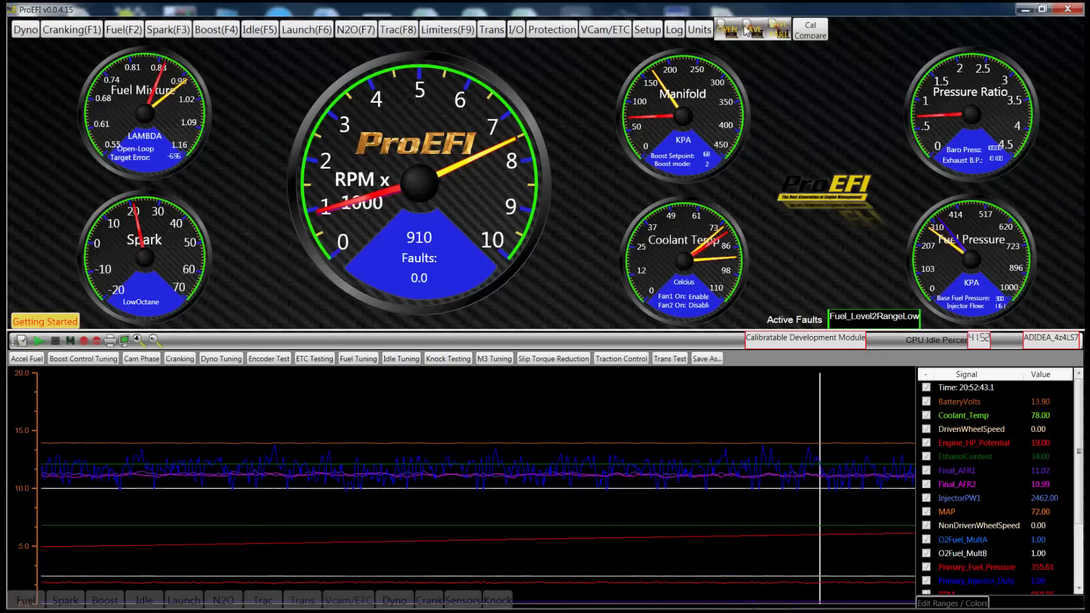
Set units to PSI, Fahrenheit and Air/Fuel, then load the Fuel Tuning chart preset
left_click(699, 29)
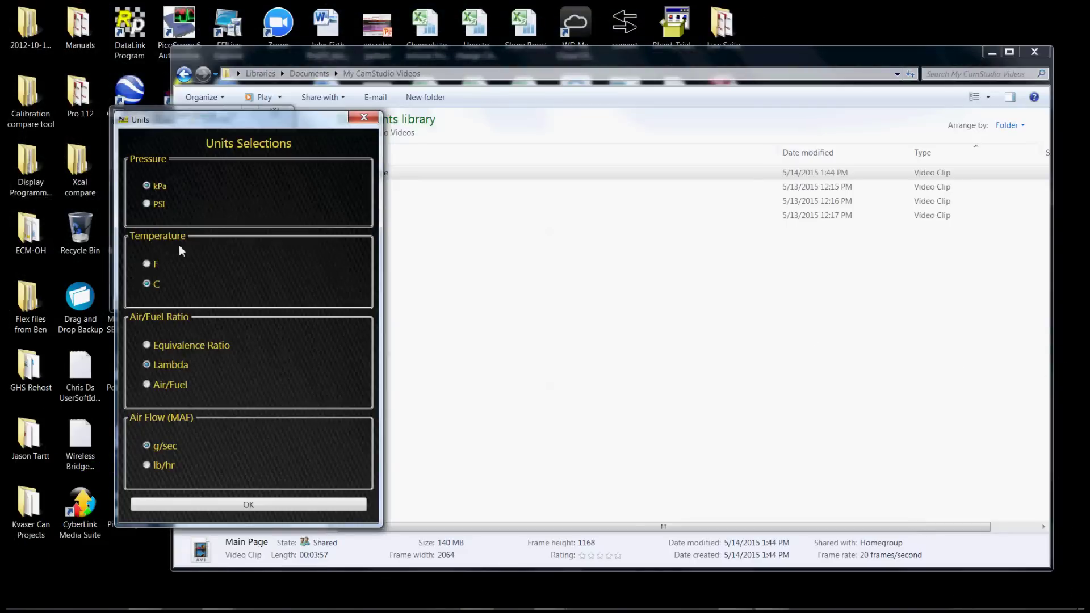
left_click(147, 204)
left_click(231, 505)
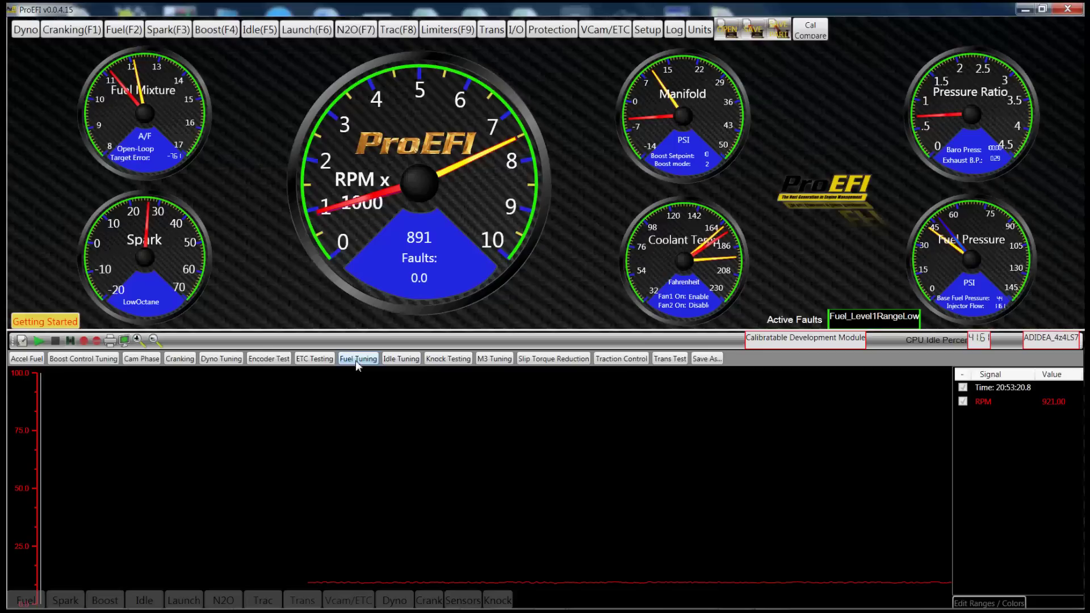
left_click(355, 360)
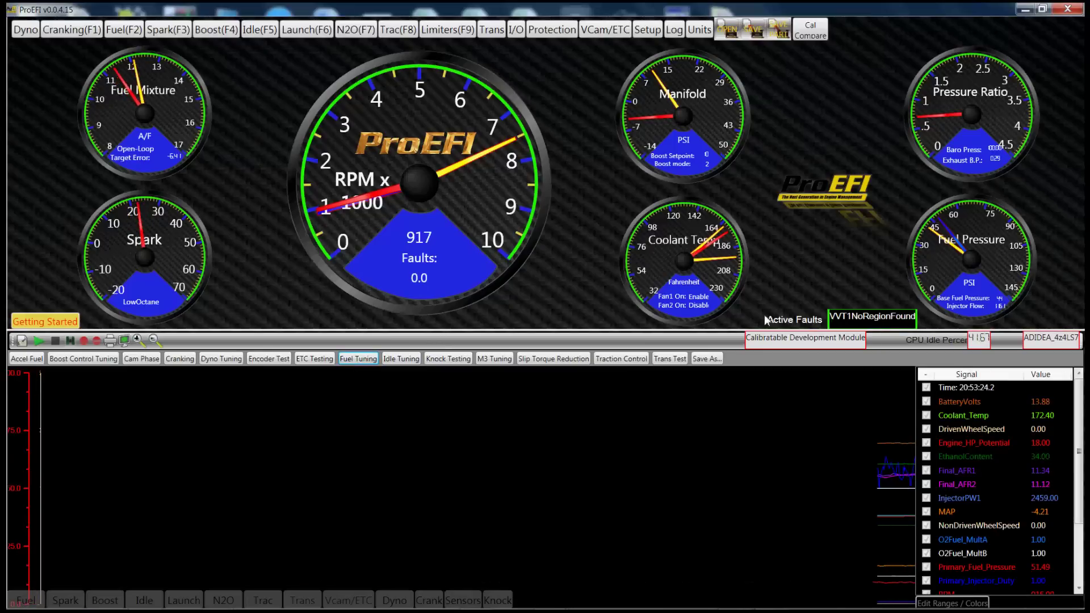
Enlarge the chart by shrinking the gauges, place the cursor line, and pause the trace at 20:53:41.9
left_click_drag(742, 311, 741, 274)
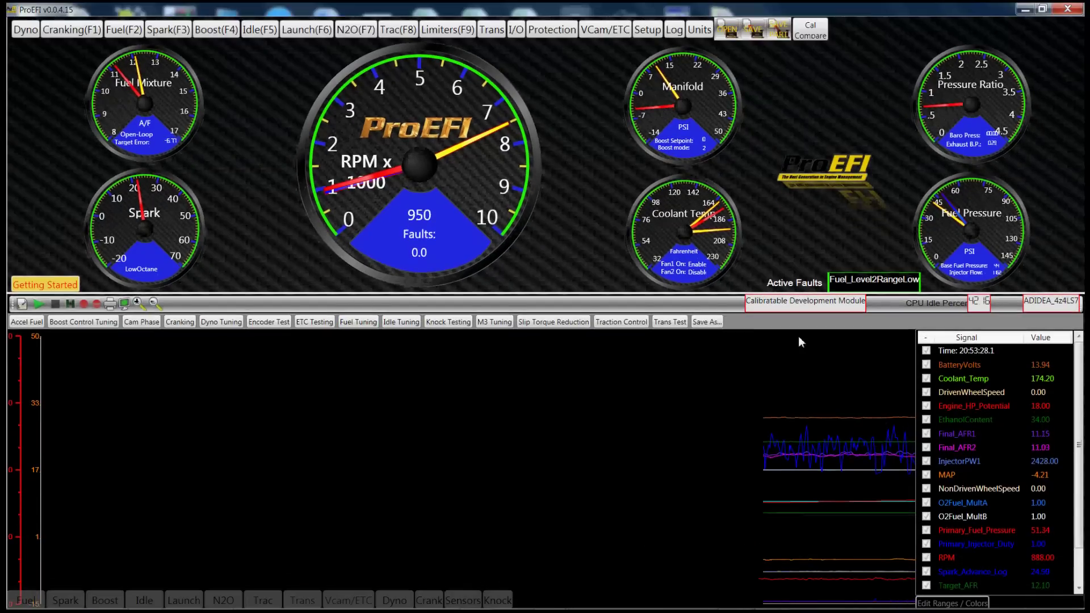
left_click(858, 381)
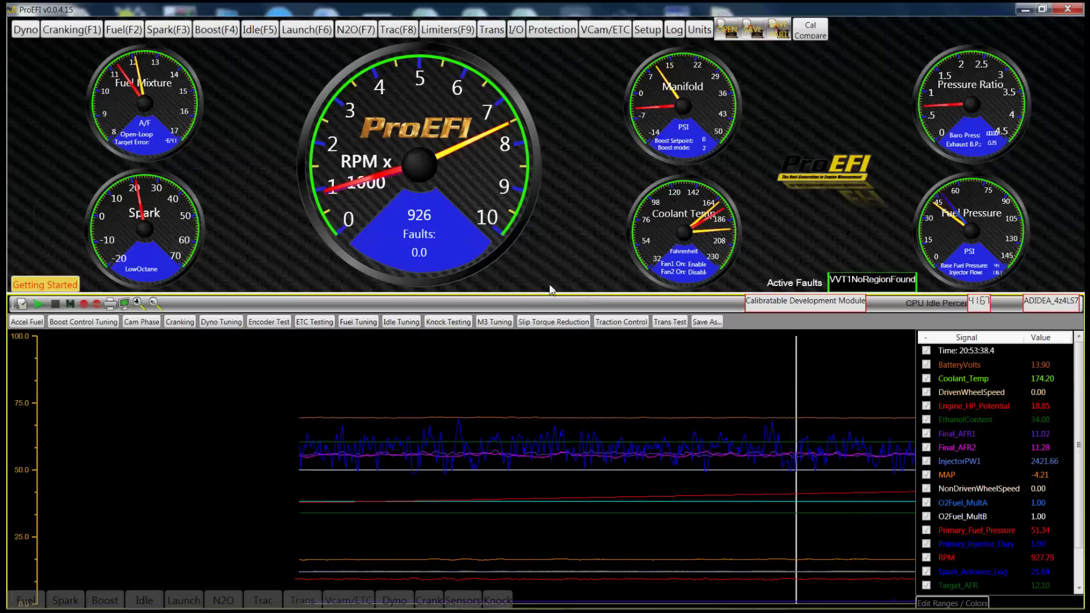
left_click(578, 434)
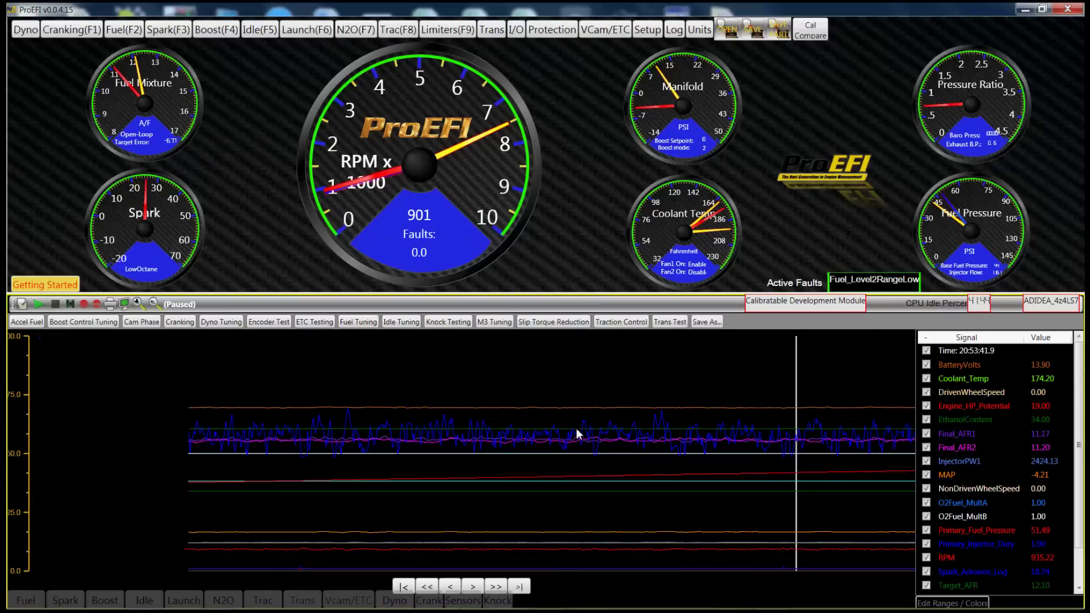
left_click(577, 434)
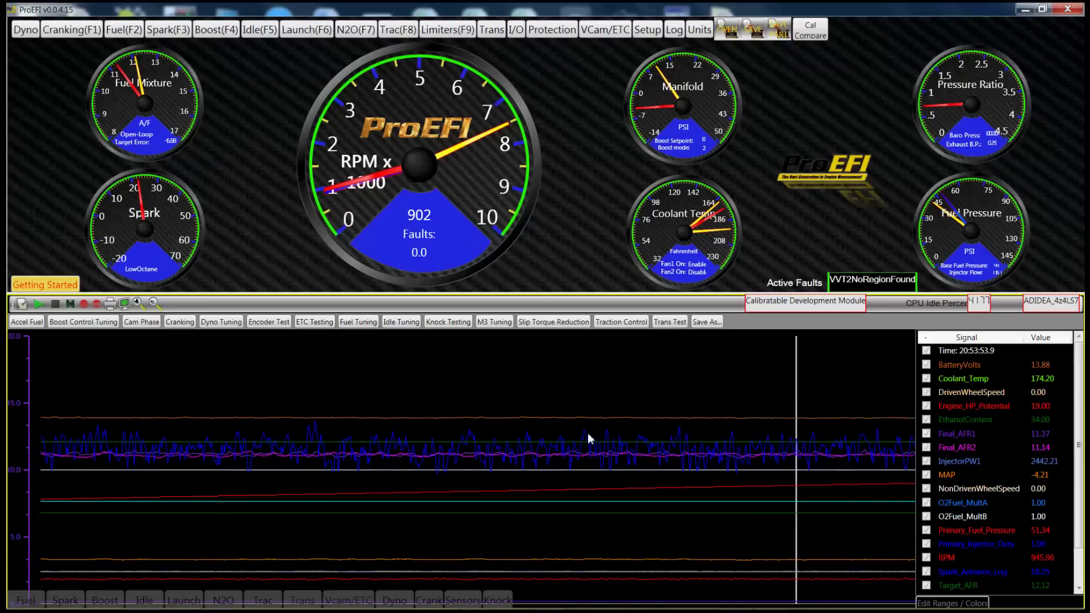
left_click(523, 392)
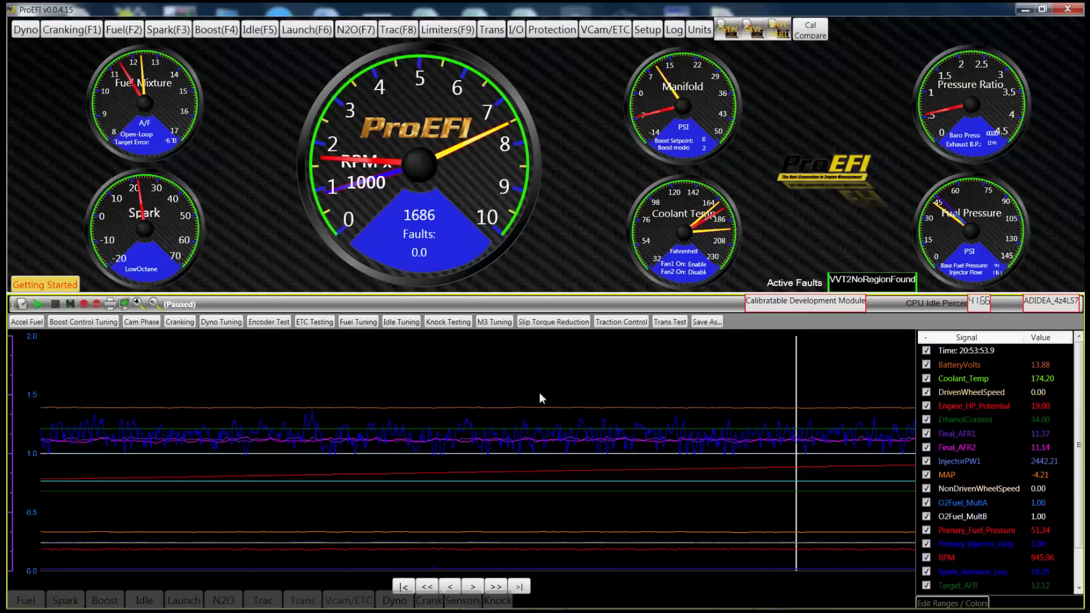
left_click(507, 425)
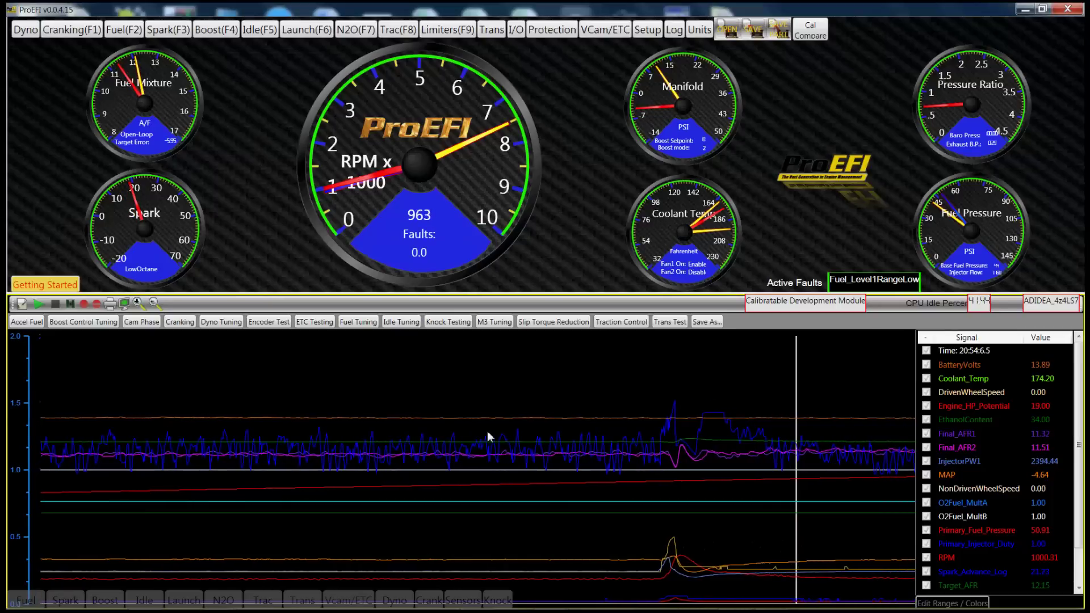
mouse_move(215, 438)
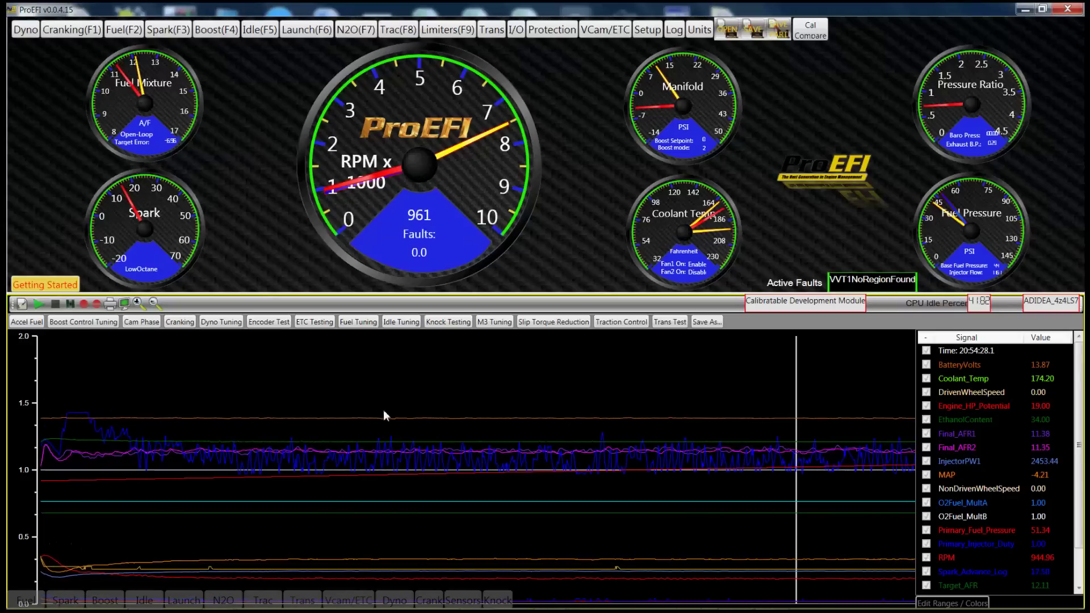
left_click(458, 373)
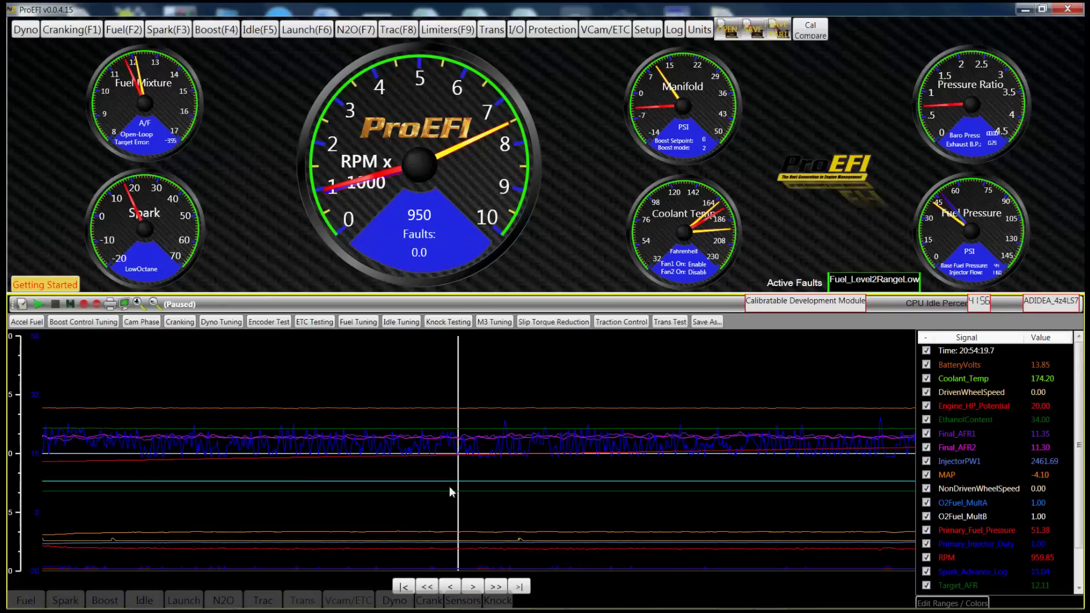
left_click(451, 587)
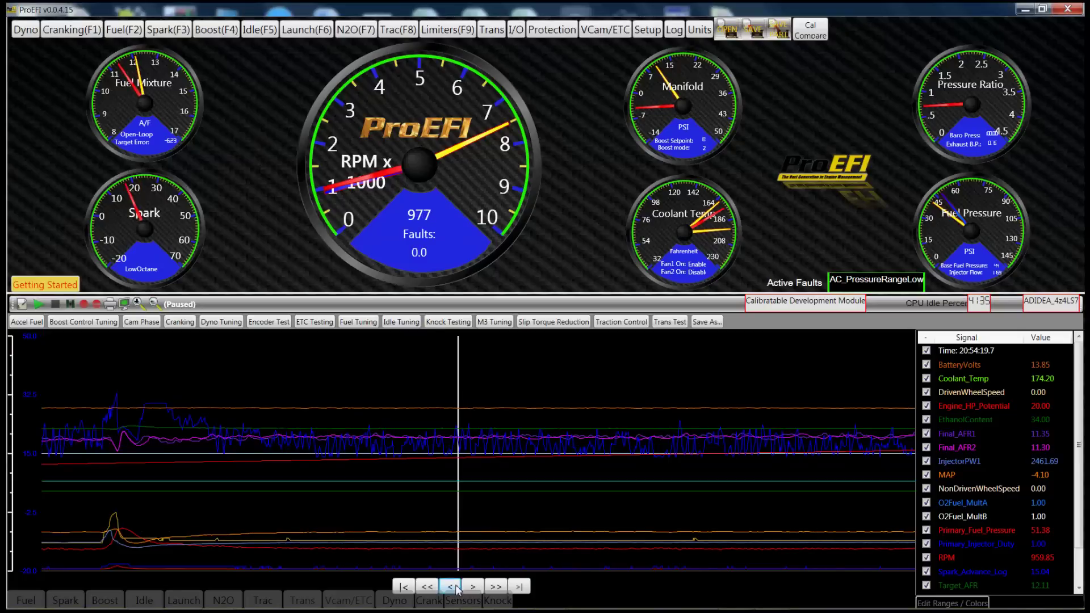
left_click(451, 586)
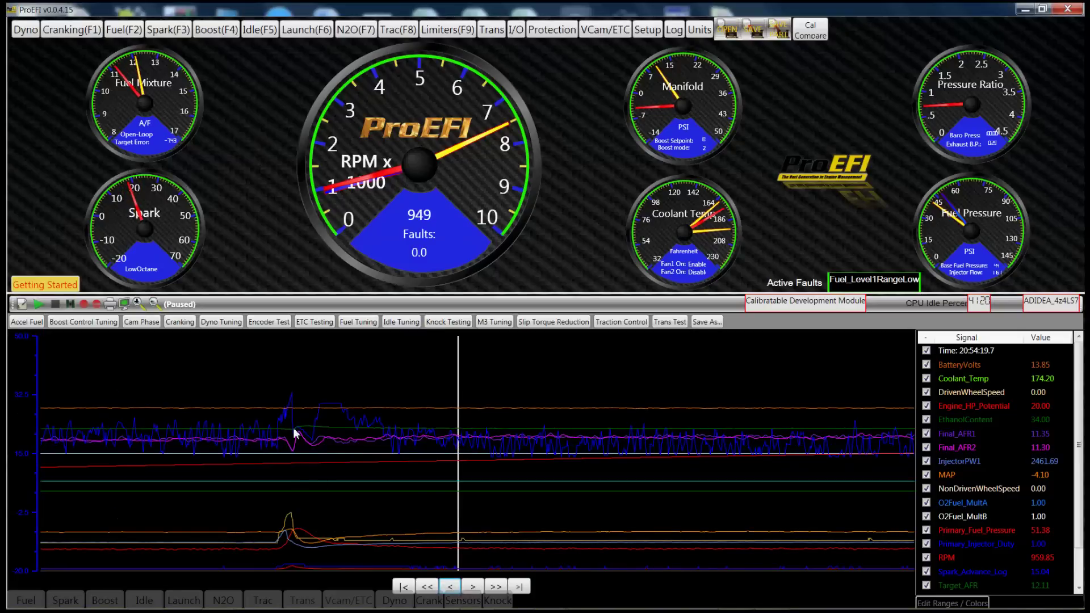
left_click(285, 458)
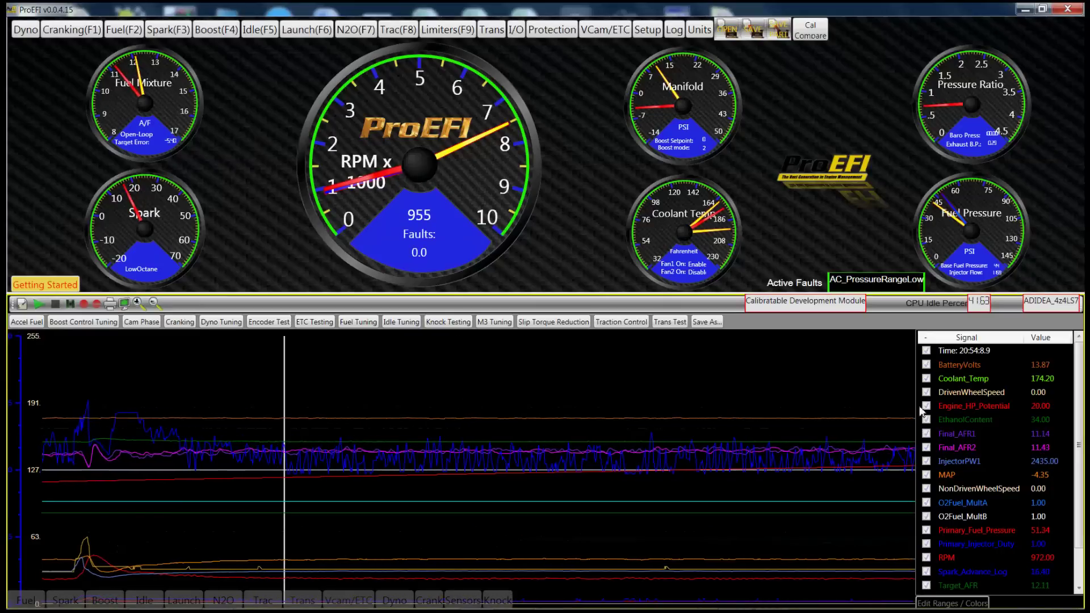
left_click(889, 397)
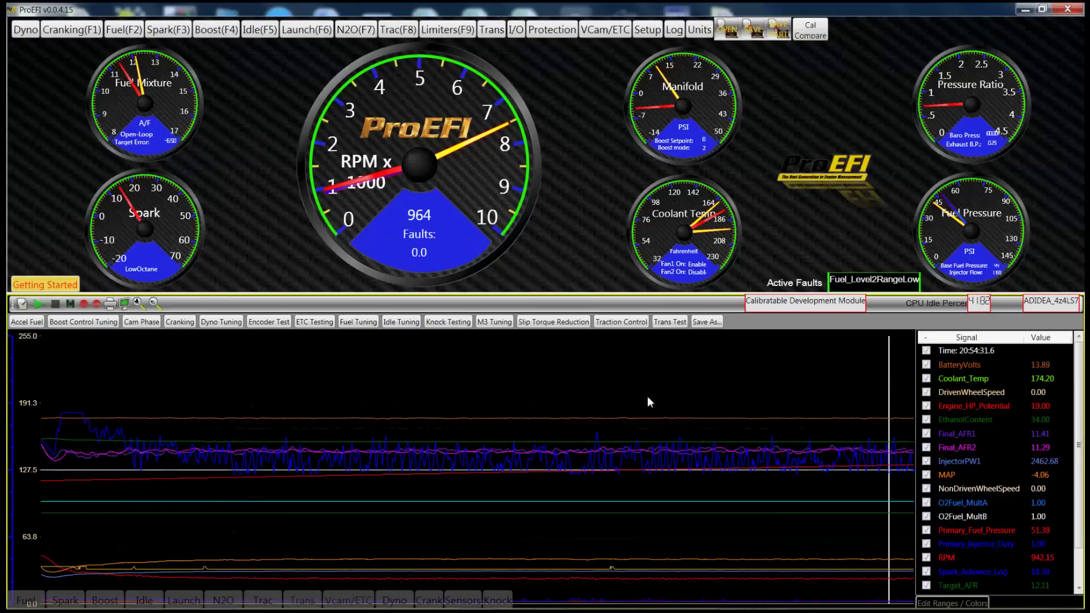
left_click(399, 603)
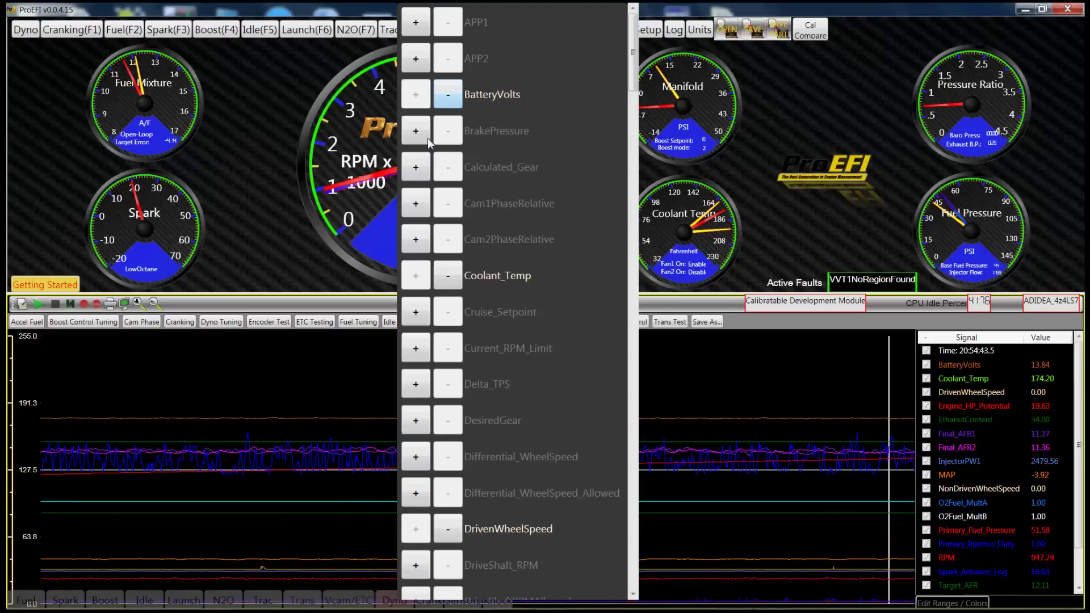
Add the APP1 and APP2 pedal signals to the logged signals
left_click(414, 20)
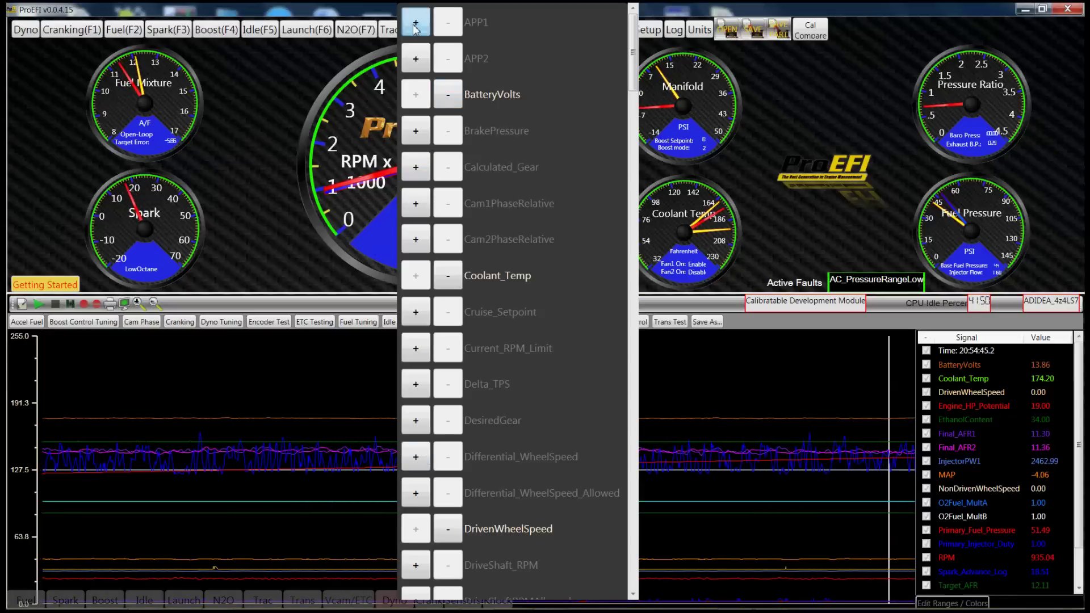
left_click(422, 62)
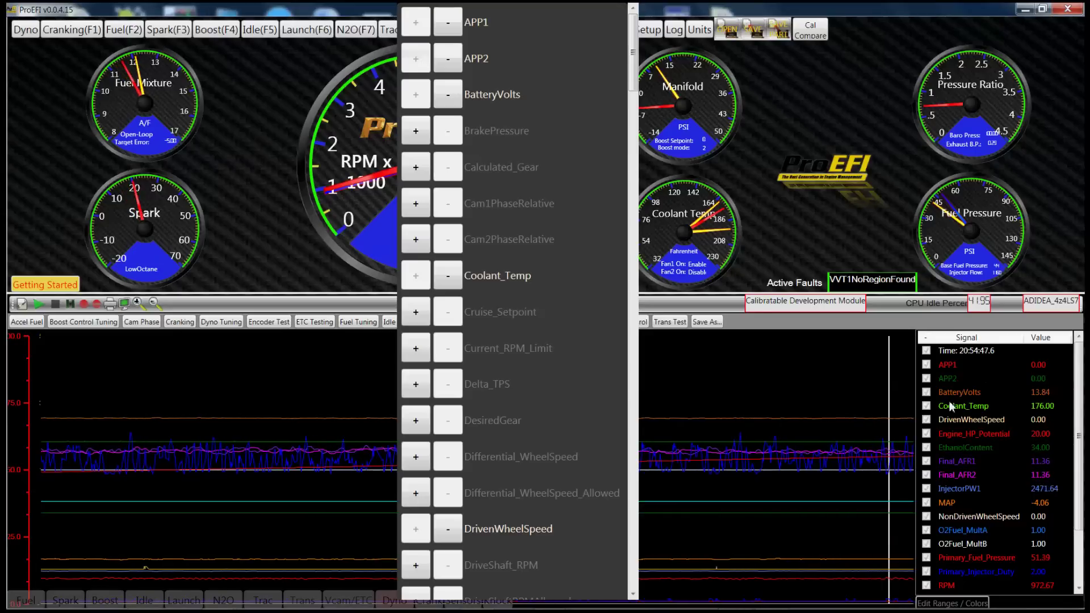
left_click(707, 372)
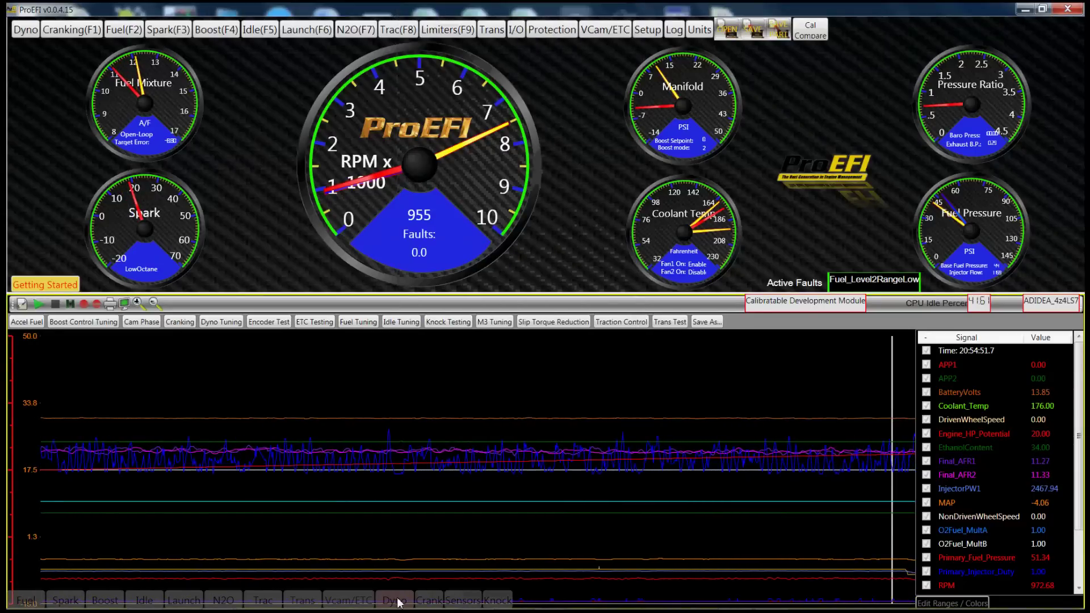
Remove APP2 and APP1 from the logged signals again and move the time marker earlier
left_click(407, 108)
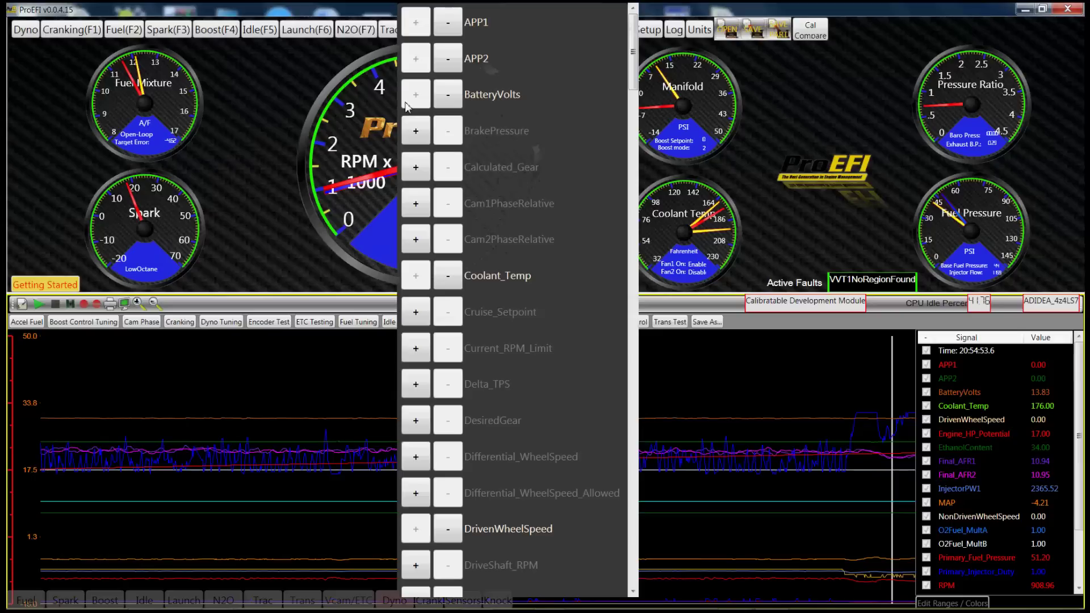
left_click(447, 57)
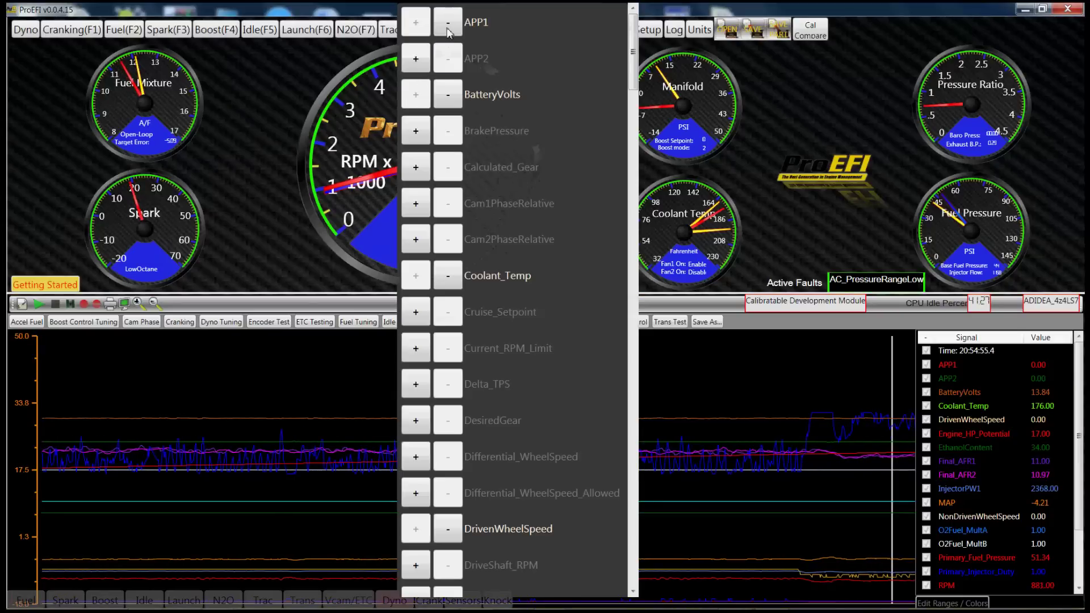
left_click(448, 22)
left_click(825, 419)
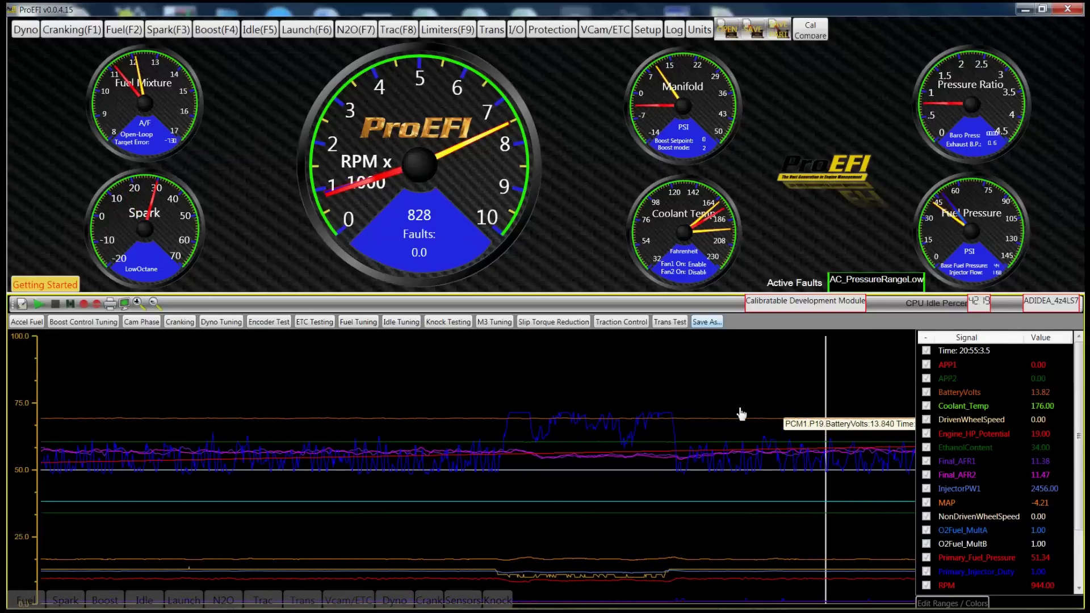
left_click(761, 408)
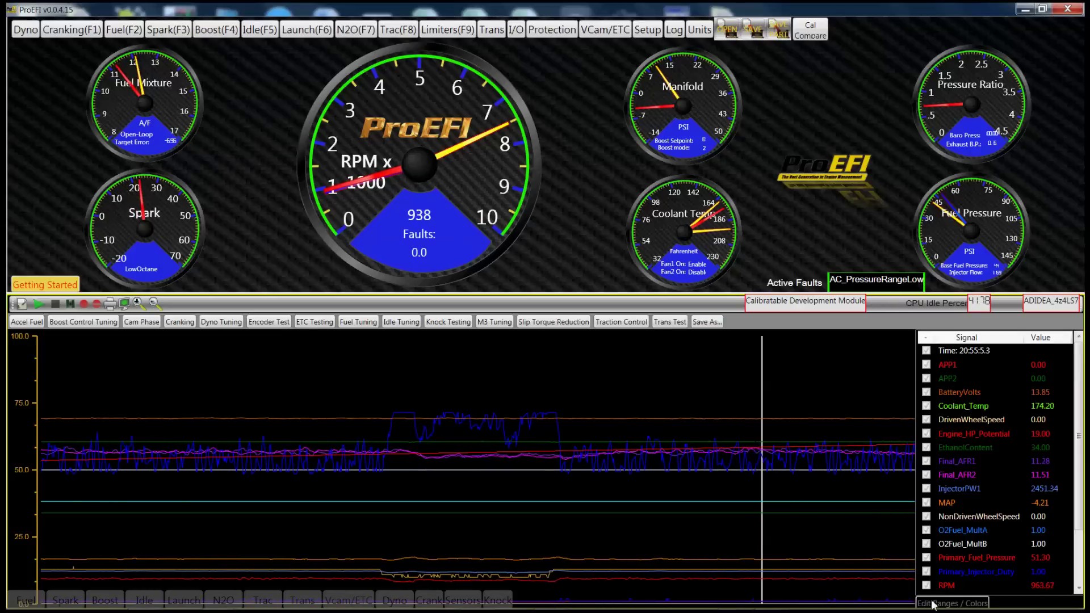
Change the APP1 trace colour from red to cyan, then move the time marker earlier
left_click(952, 603)
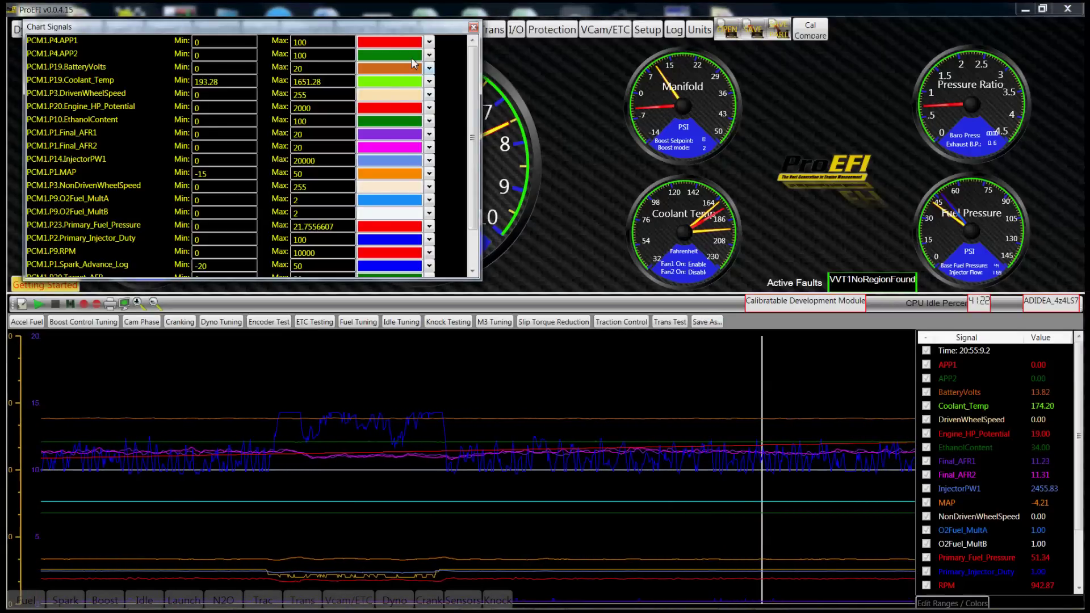
left_click(428, 44)
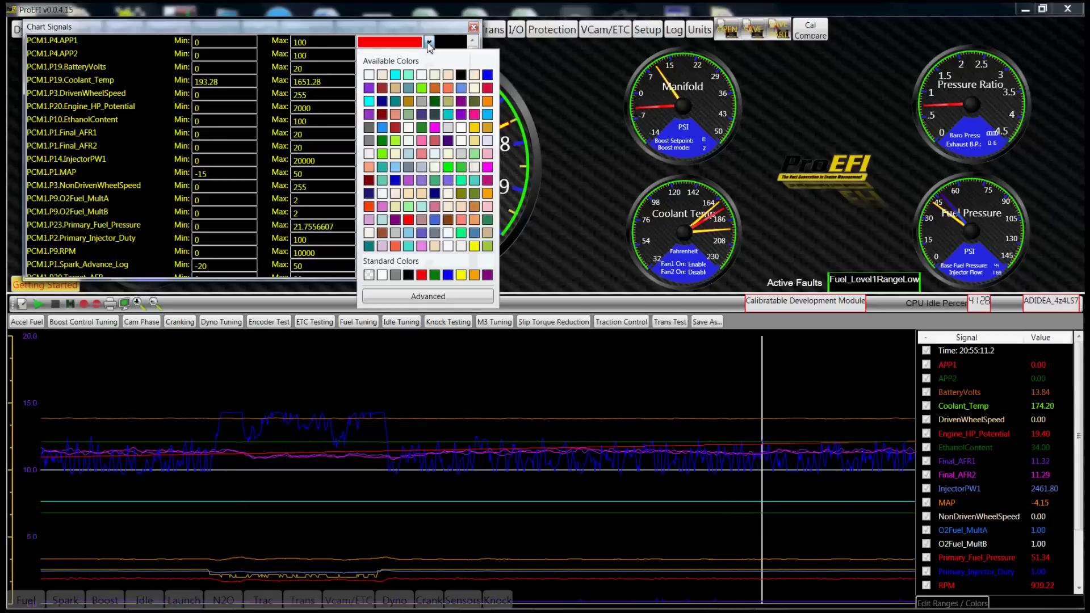
left_click(395, 75)
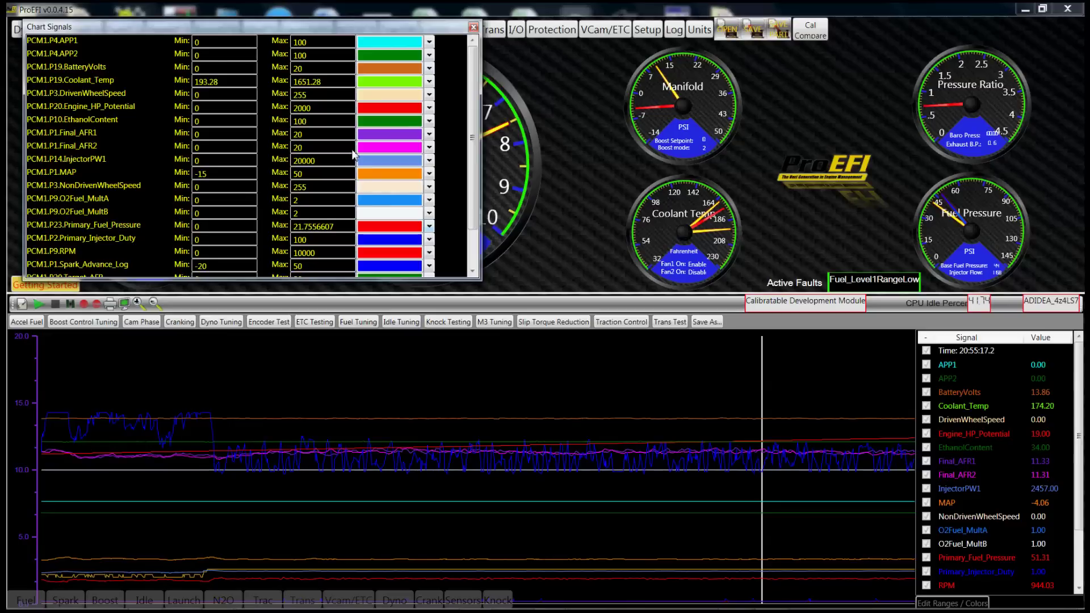
left_click(472, 30)
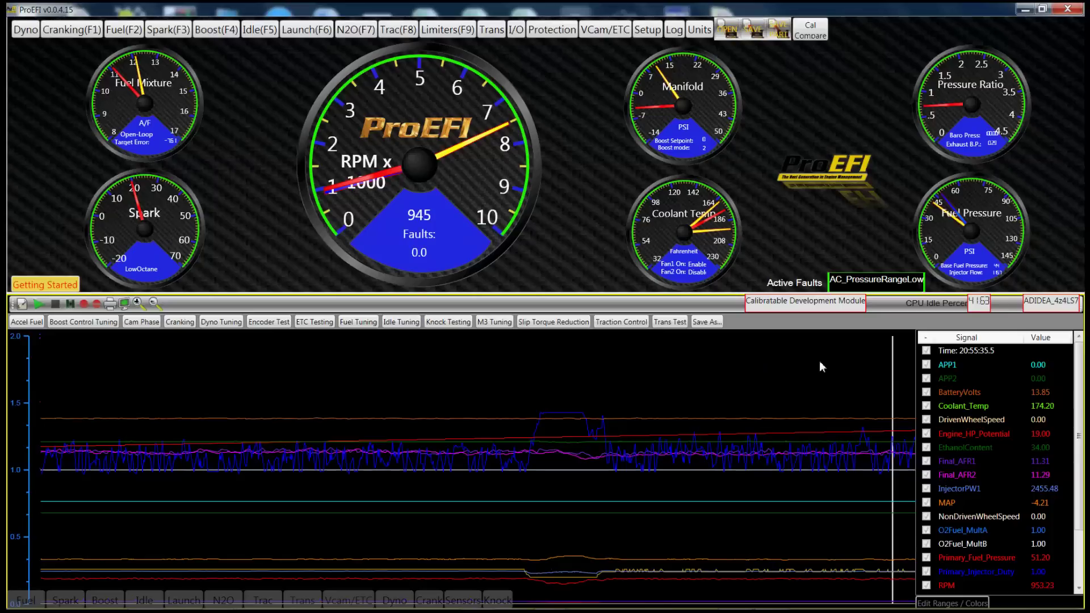
left_click(819, 397)
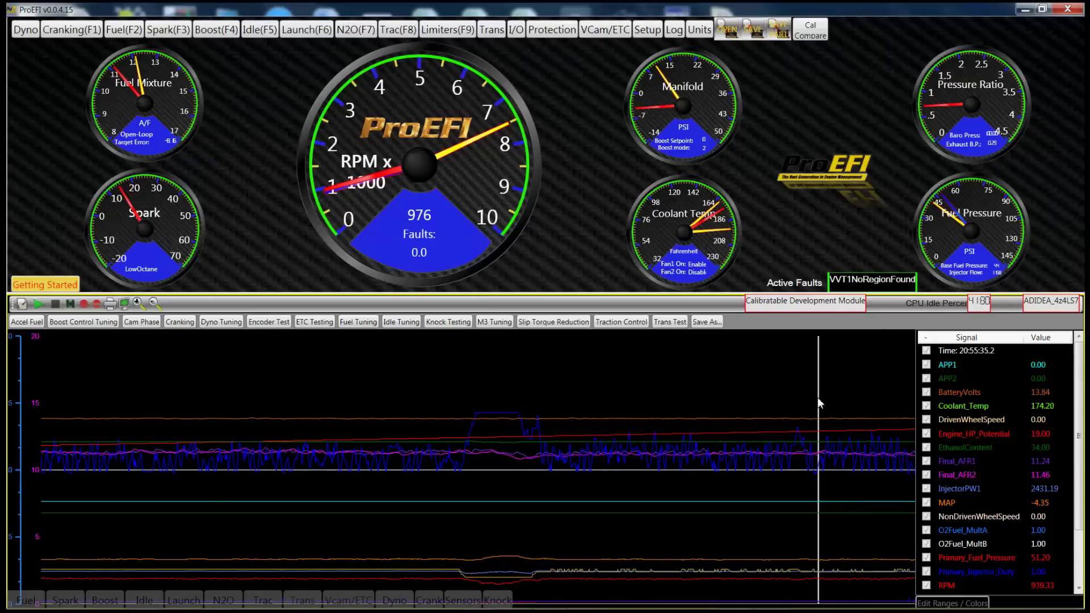